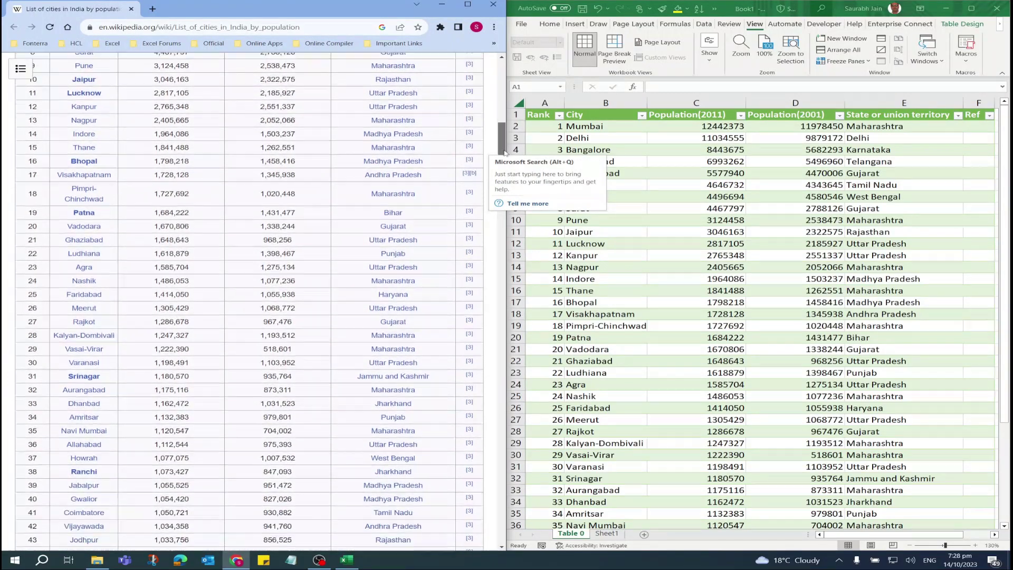
scroll(254, 317, "down", 3)
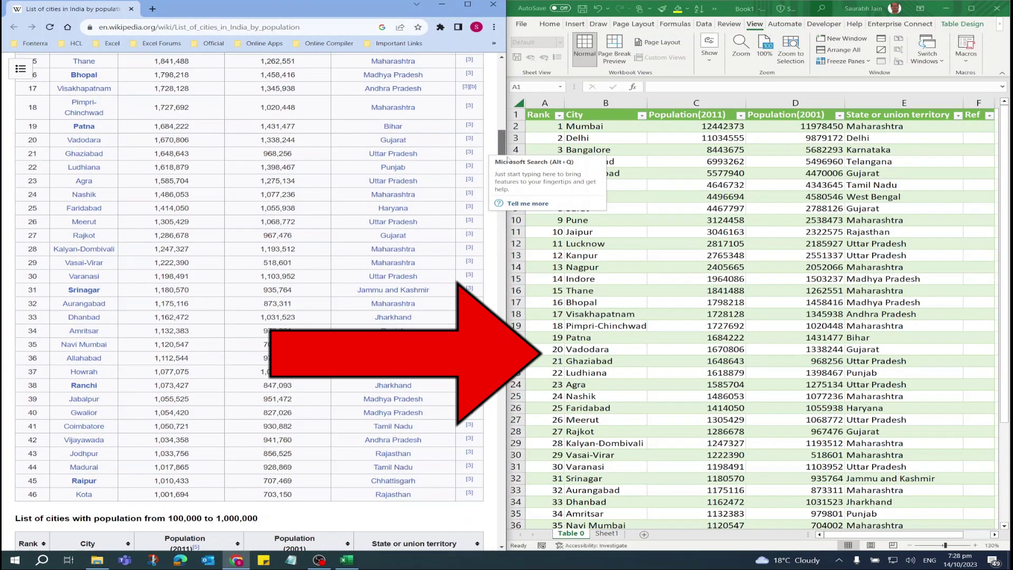
- Switch from the Wikipedia page to the blank Excel workbook
left_click(544, 114)
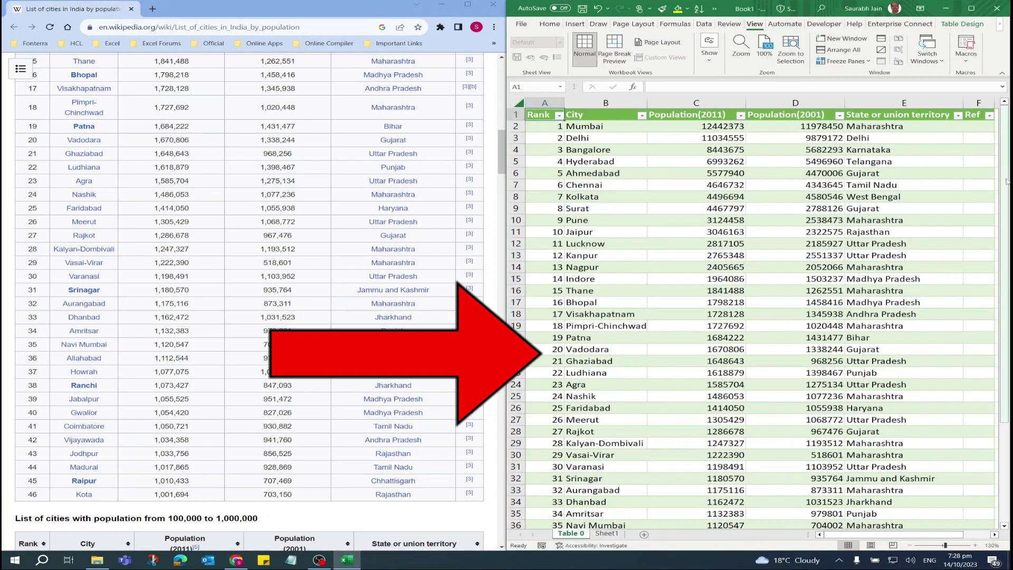
left_click_drag(1004, 111, 1004, 158)
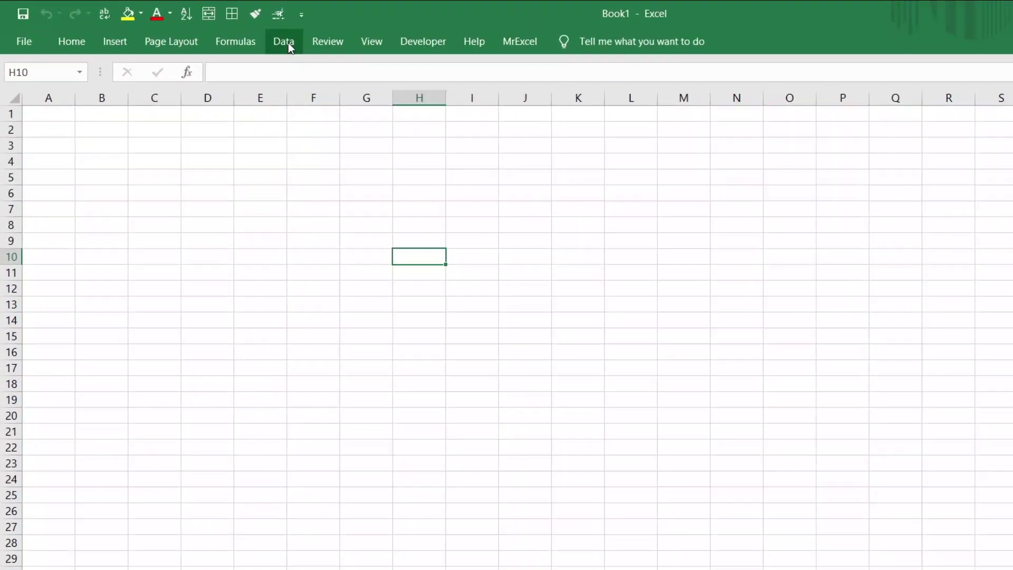
- Open the From Web import prompt via Data > Get Data > From Other Sources
left_click(288, 42)
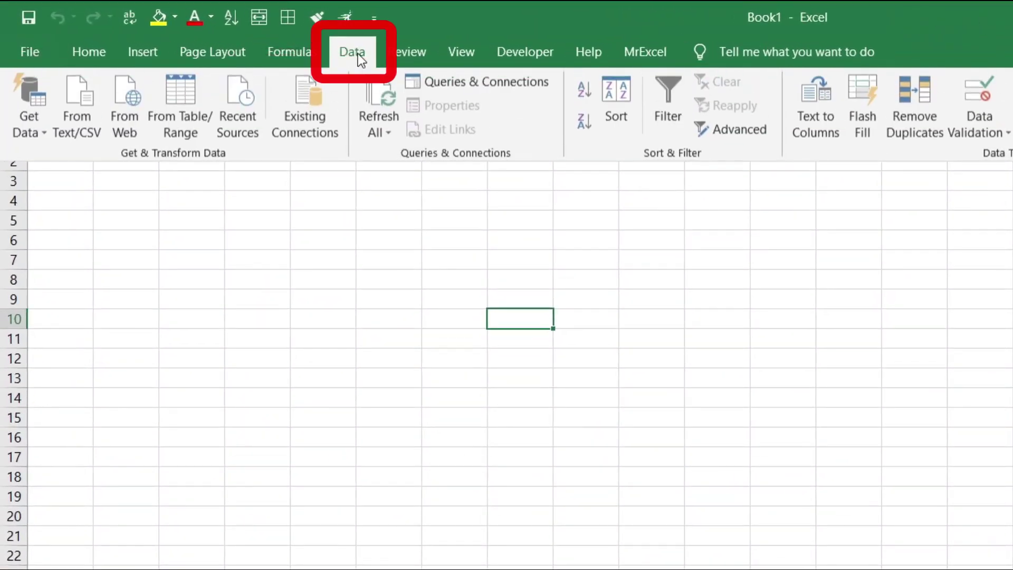
left_click(41, 135)
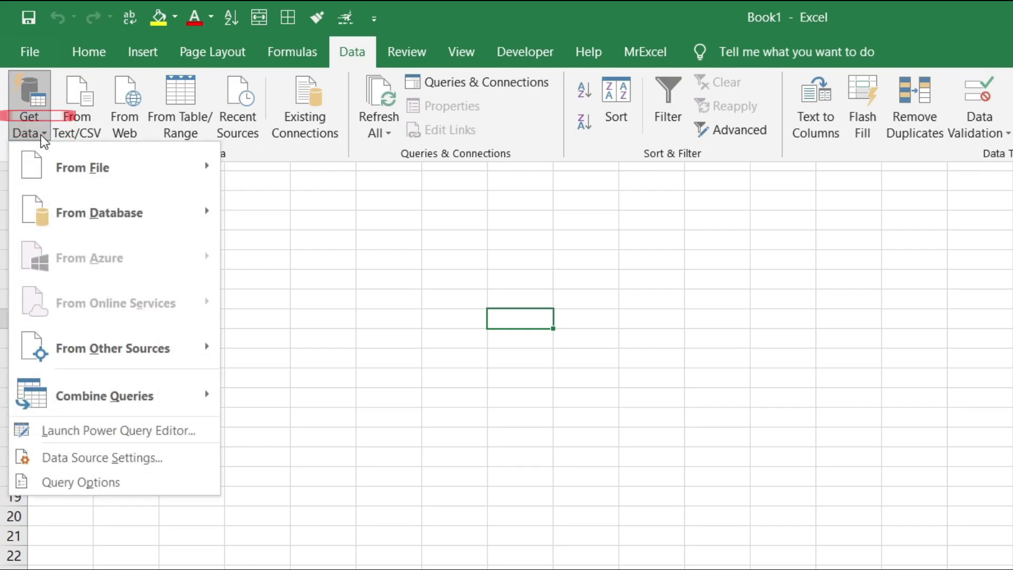
mouse_move(72, 223)
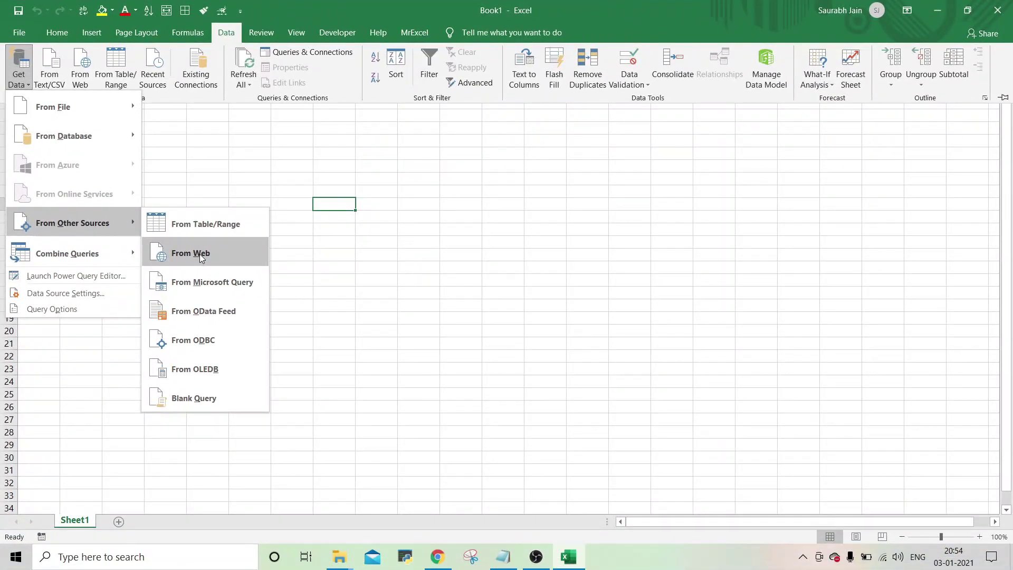
left_click(269, 400)
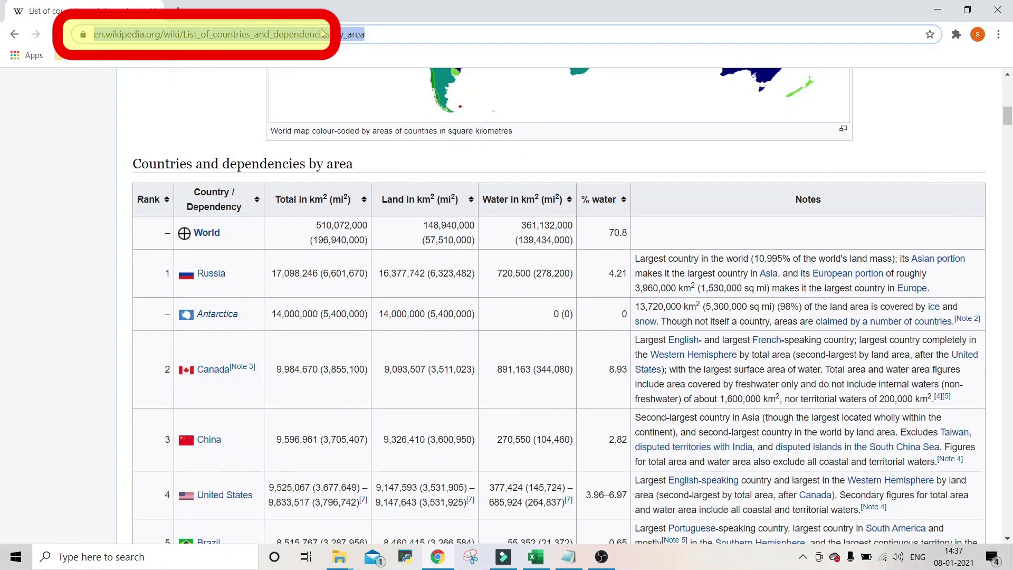
- Copy the Wikipedia countries-by-area URL from Chrome and return to Excel
right_click(324, 34)
left_click(352, 100)
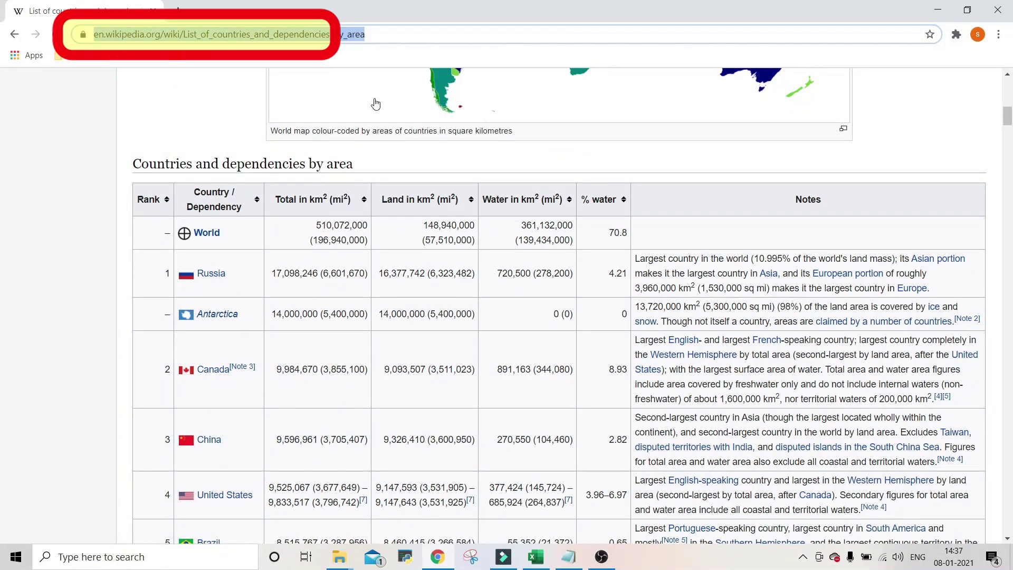
left_click(601, 556)
- Paste the Wikipedia countries-by-area URL into From Web and connect to it
left_click(339, 273)
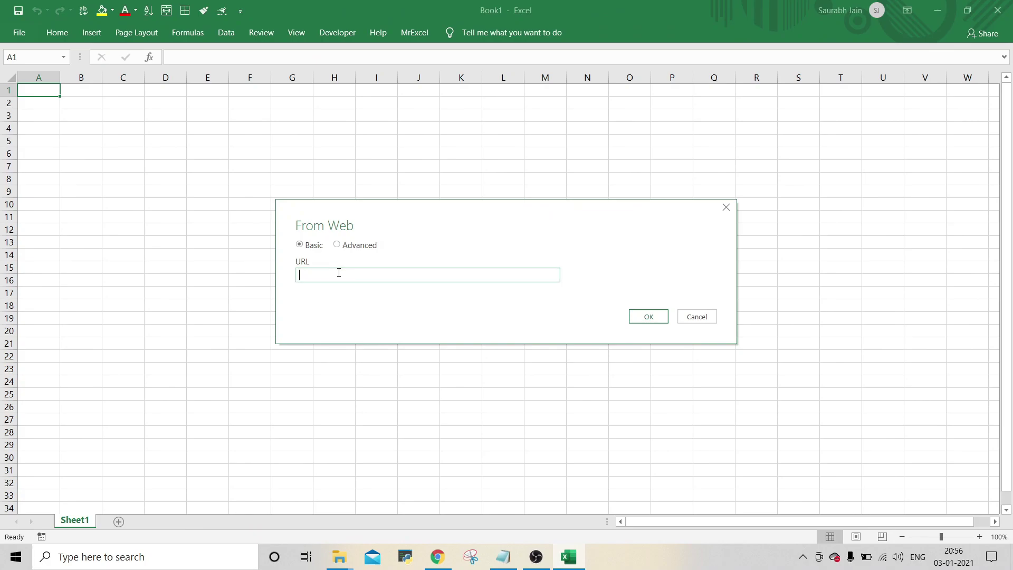
key("ctrl+v")
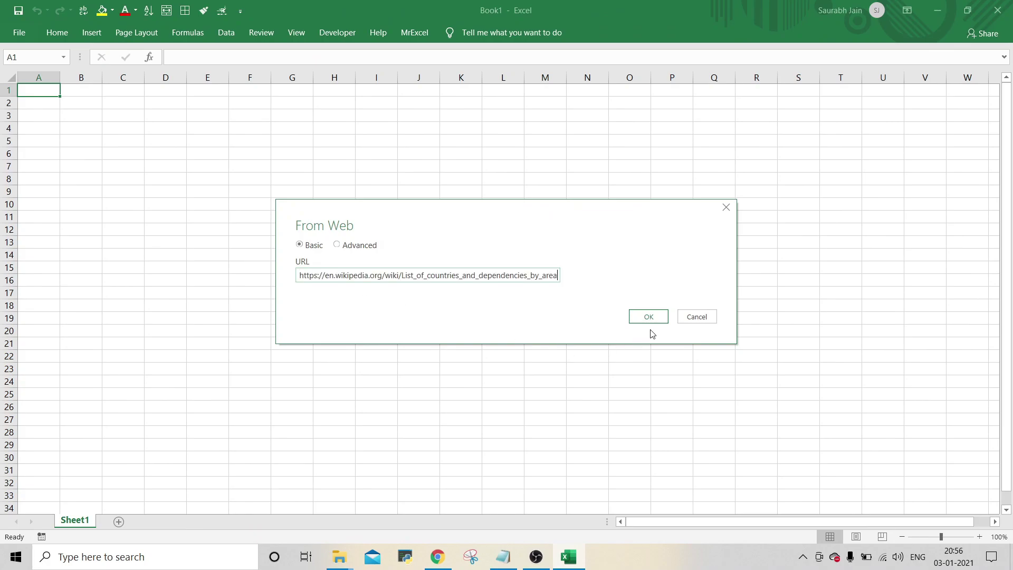
left_click(648, 317)
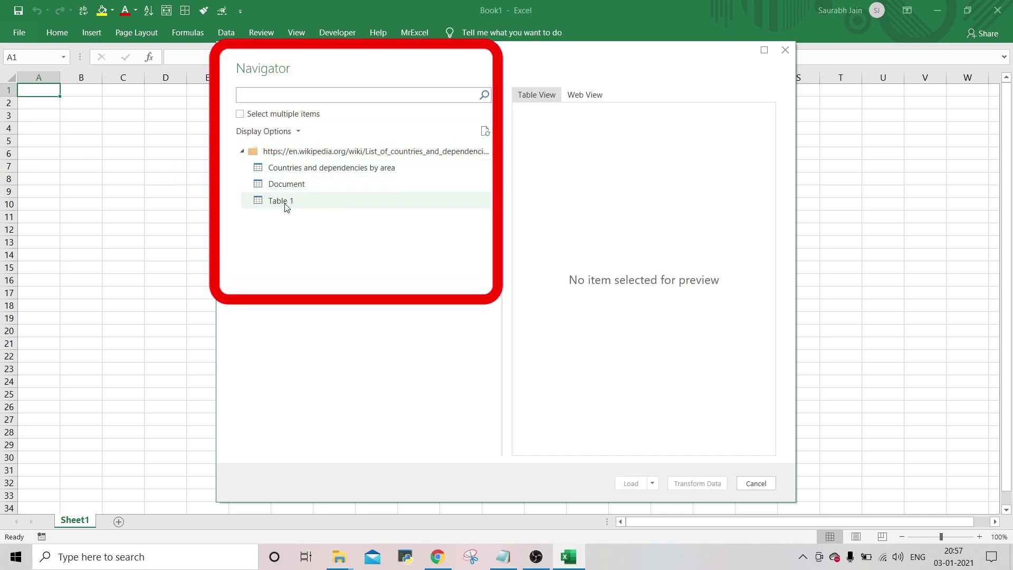
- Preview 'Countries and dependencies by area' in Navigator and send it to Power Query
left_click(290, 171)
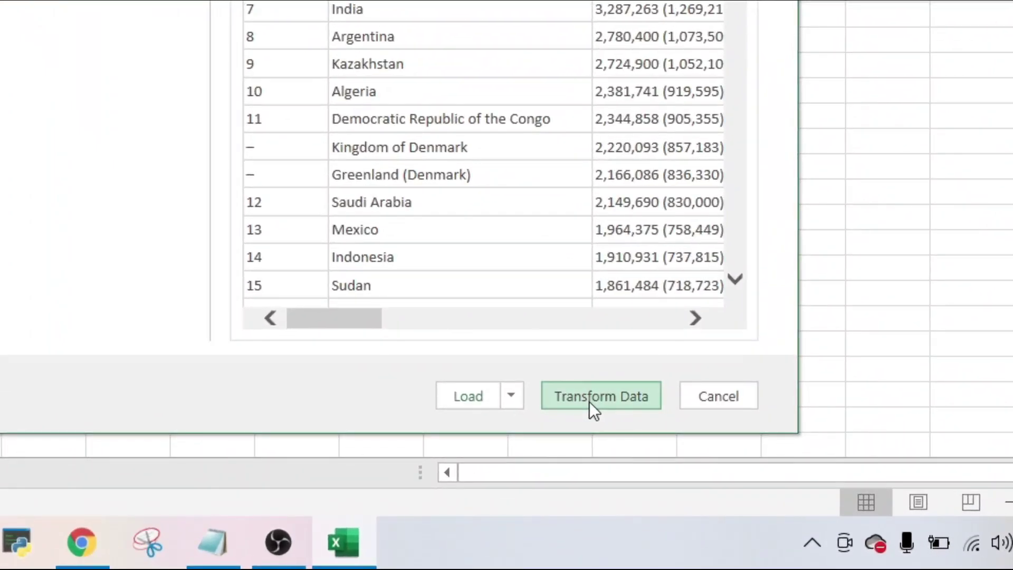
left_click(593, 408)
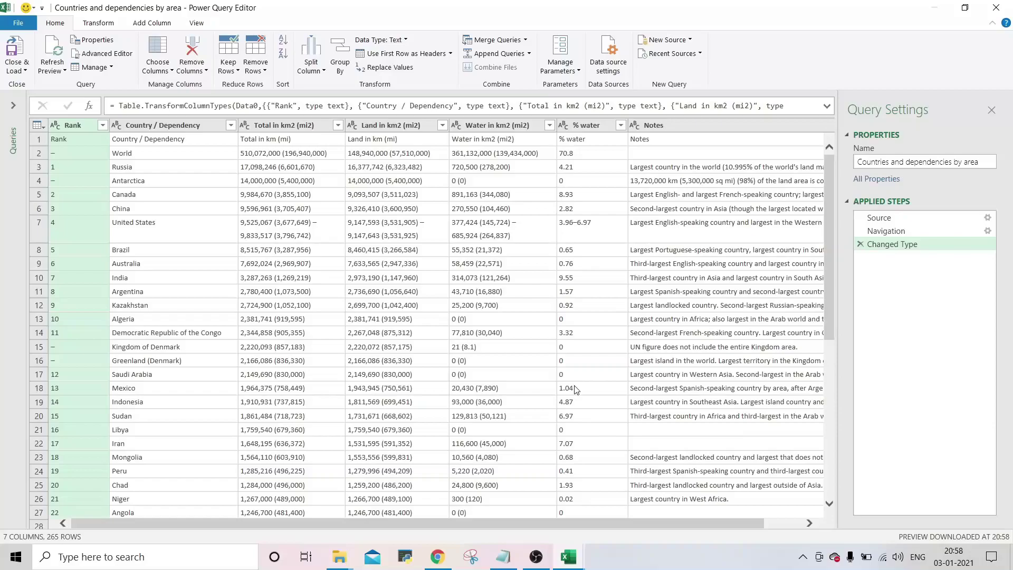
- Delete the Notes column, leaving the countries table with six columns
left_click(684, 126)
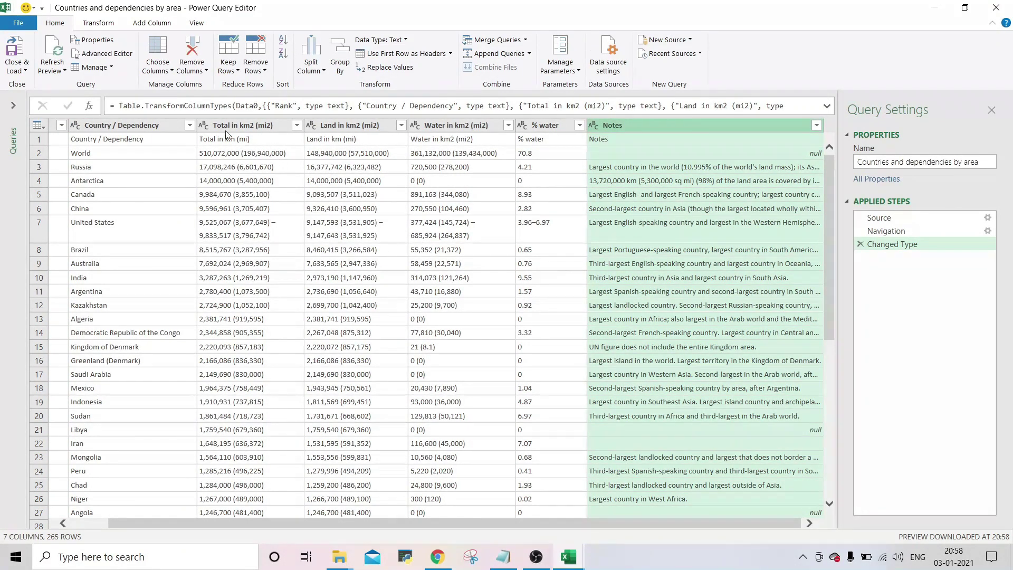
left_click(193, 51)
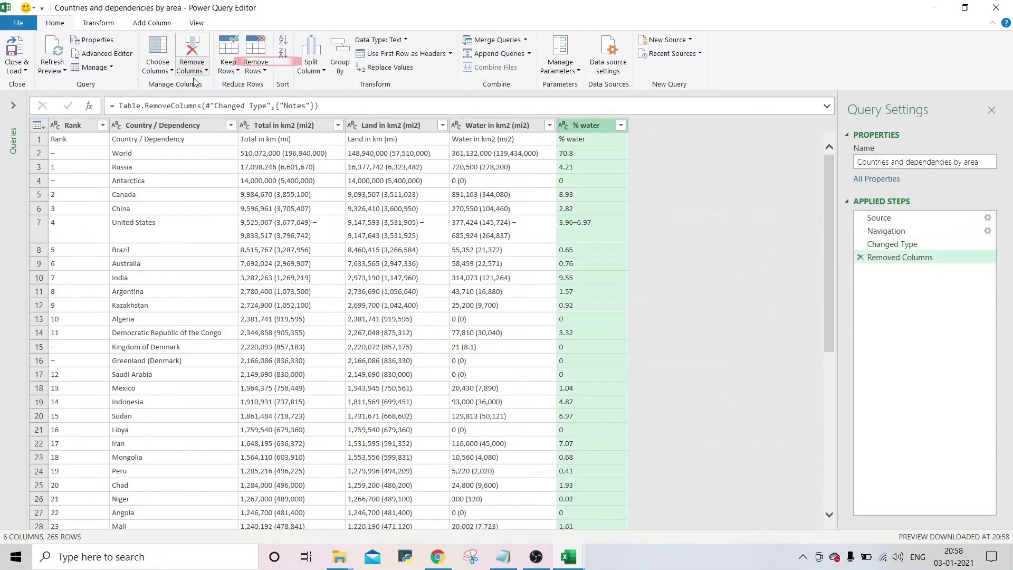
left_click(59, 141)
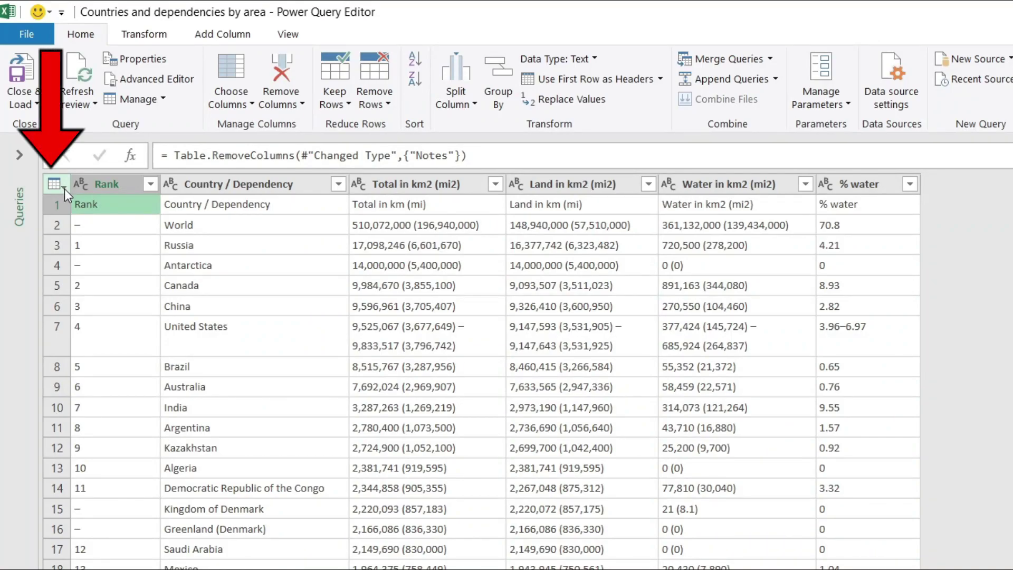
- Use the first row as headers, leaving 264 country rows
left_click(58, 185)
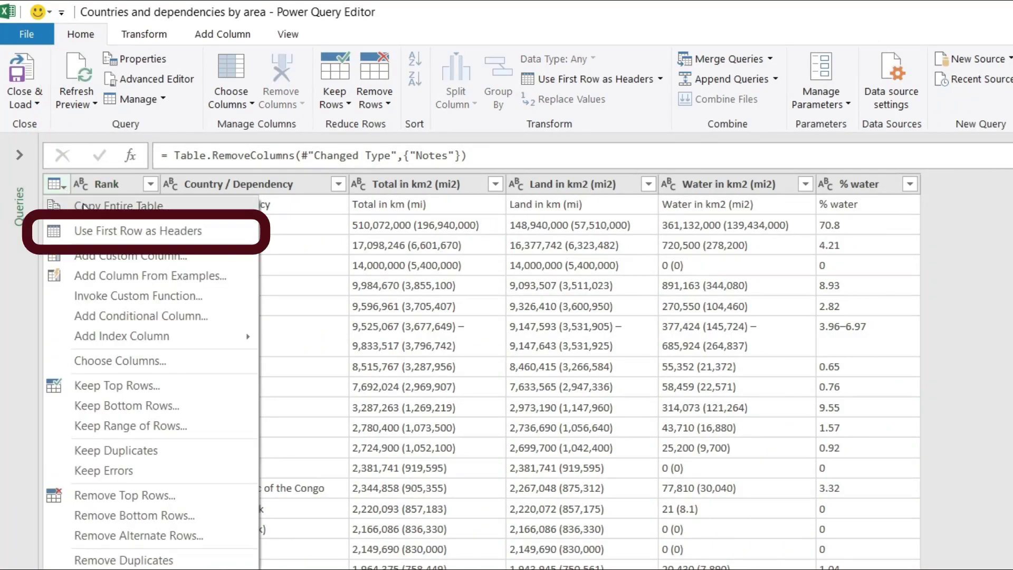
left_click(134, 232)
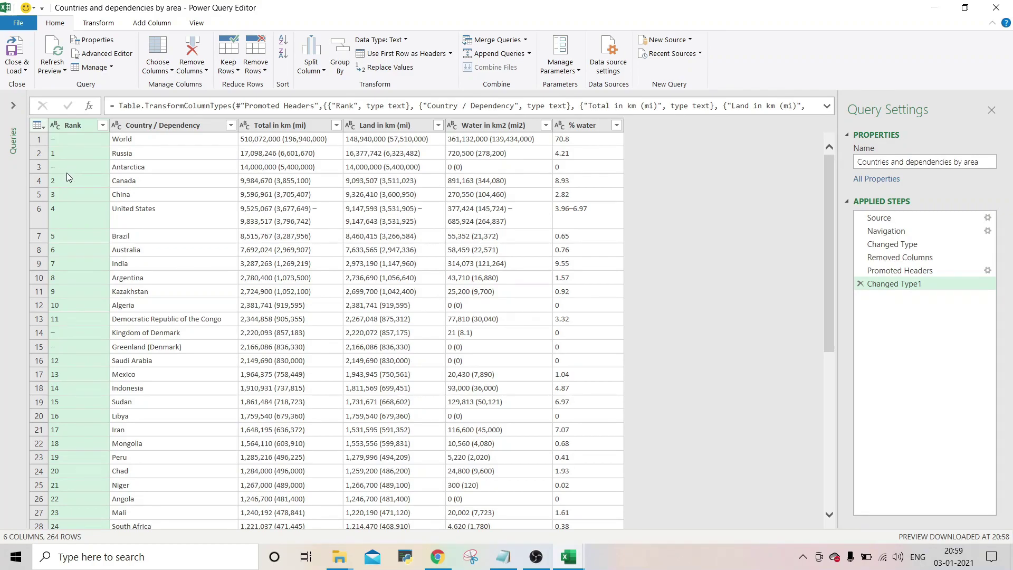
- Filter out the dash ('–') Rank value, keeping 194 ranked countries
left_click(103, 127)
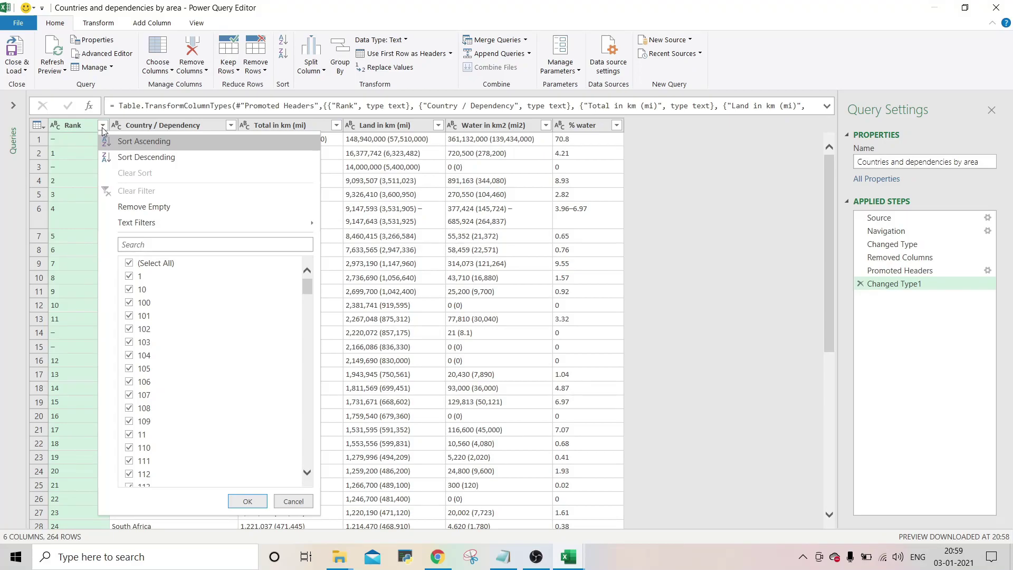
left_click_drag(305, 286, 307, 459)
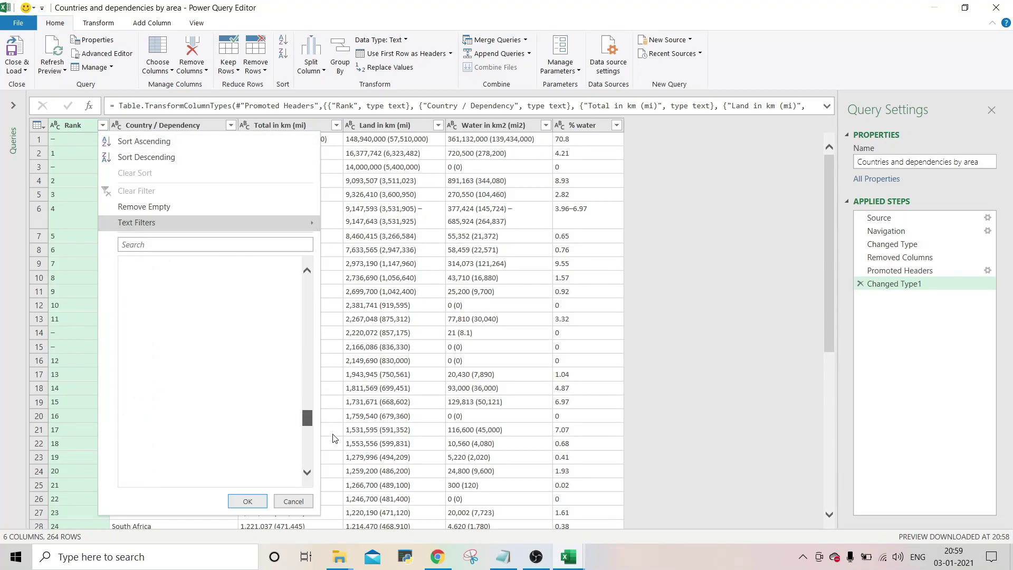
left_click(130, 479)
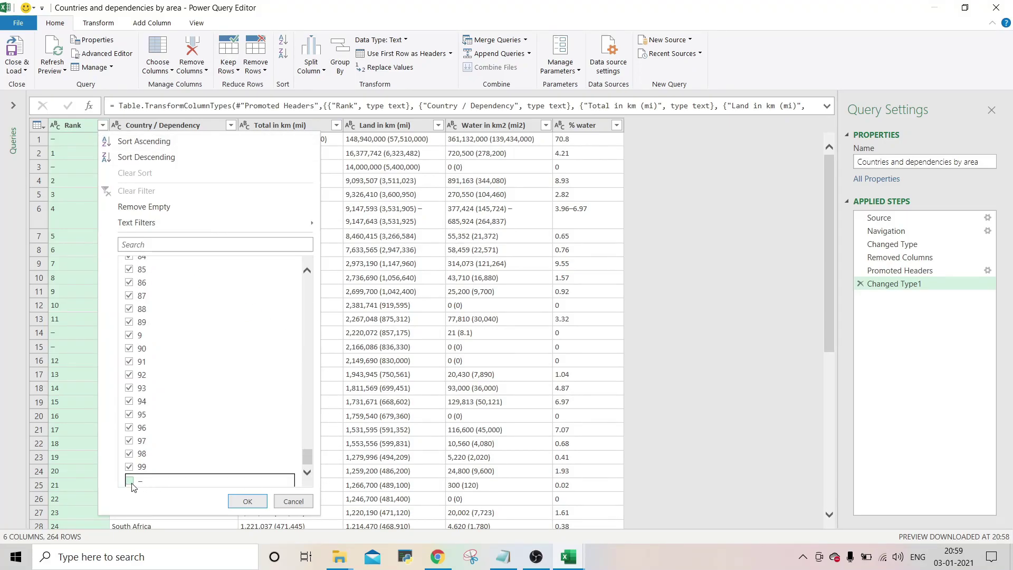
left_click(247, 501)
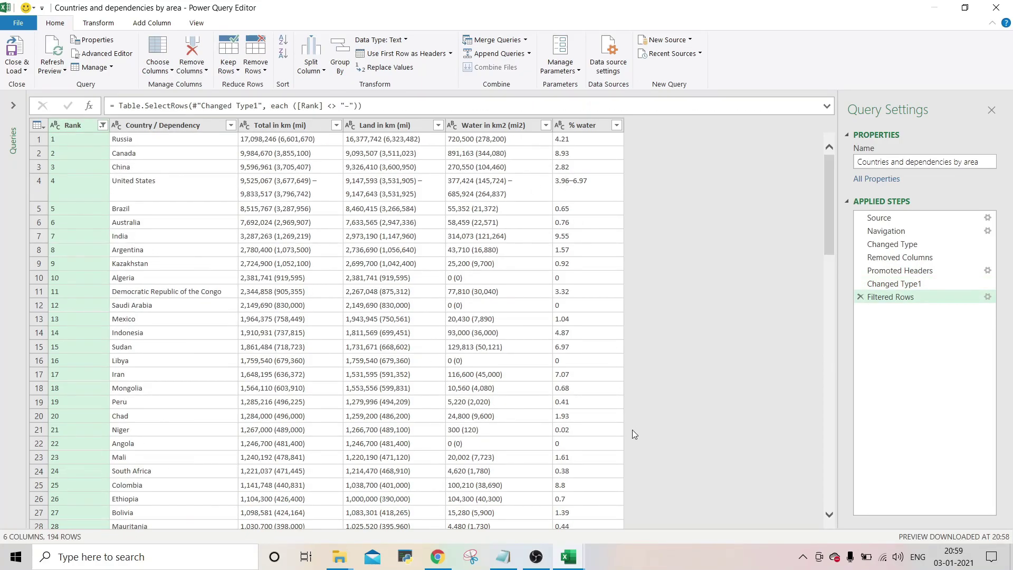
- Choose Close & Load to send the cleaned countries table to Excel
left_click(15, 54)
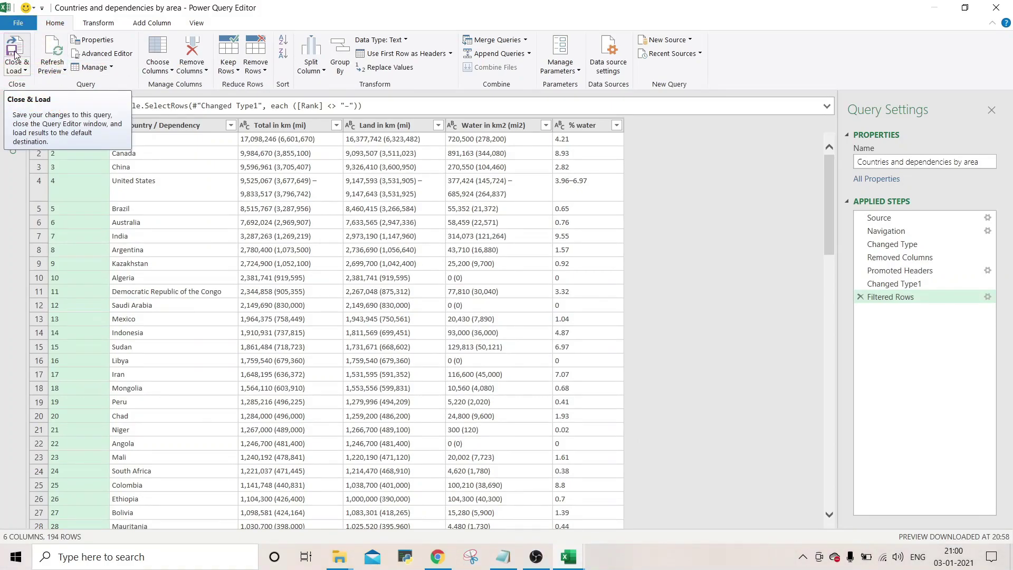